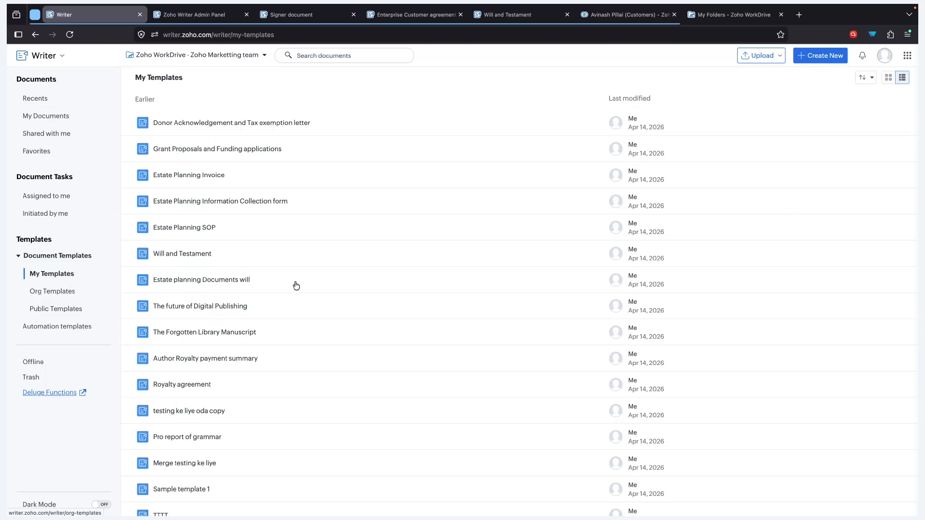
Open the Org Default Template settings in the Writer Admin Panel's configuration, closing the duplicate admin page.
{"action": "left_click", "coordinate": [888, 55]}
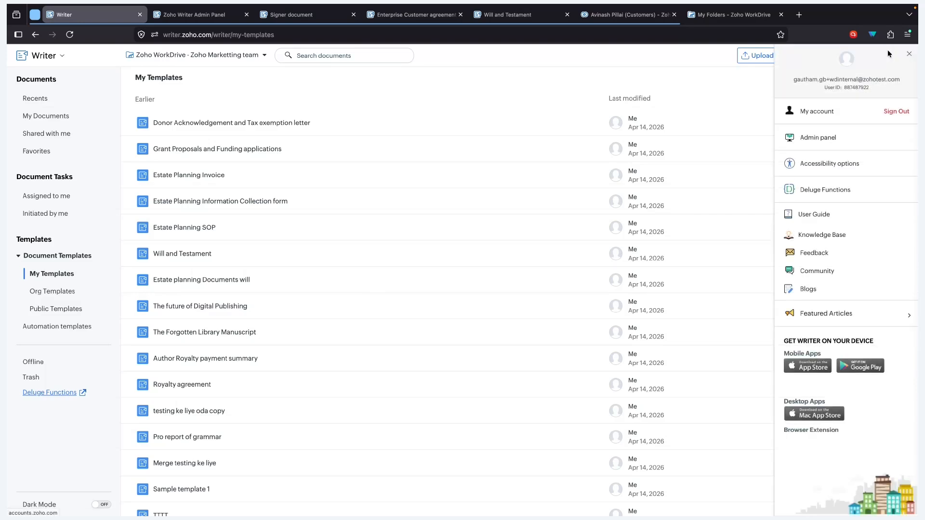
{"action": "left_click", "coordinate": [859, 131]}
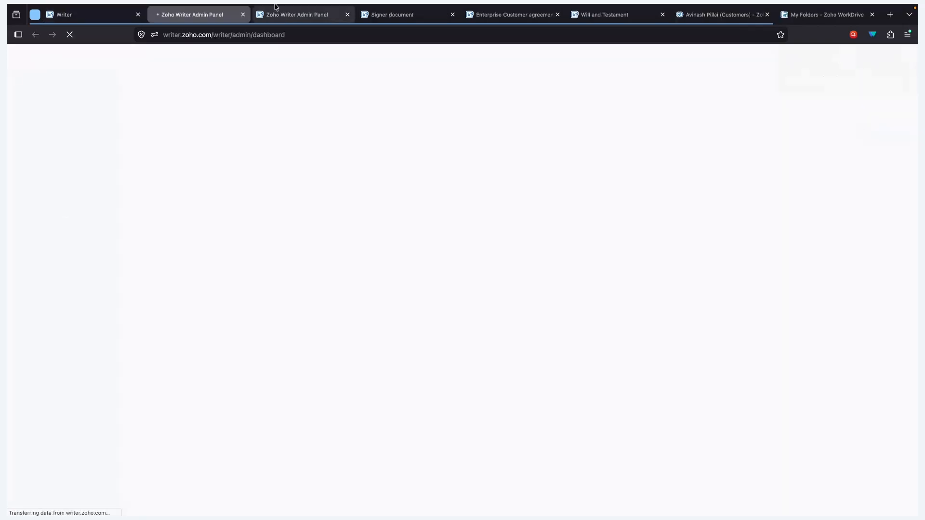
{"action": "left_click", "coordinate": [243, 15]}
{"action": "left_click", "coordinate": [199, 14]}
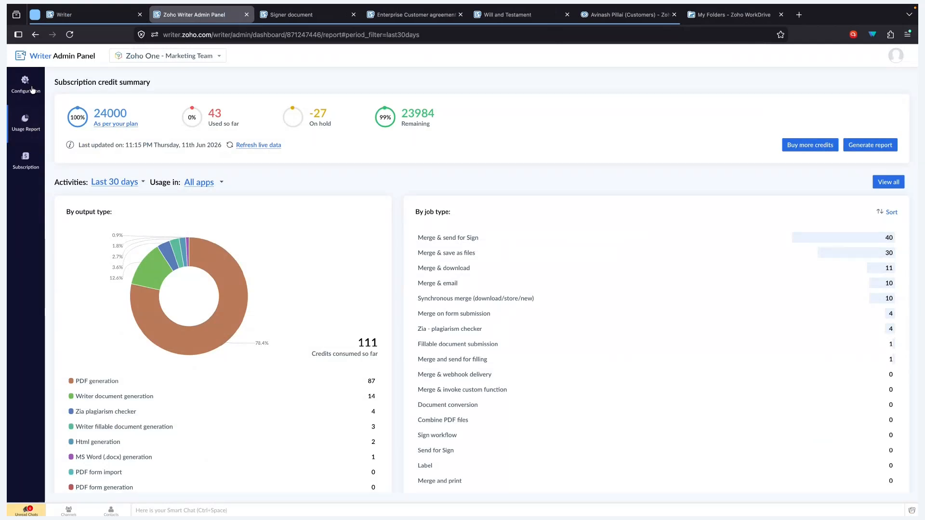
{"action": "left_click", "coordinate": [32, 90]}
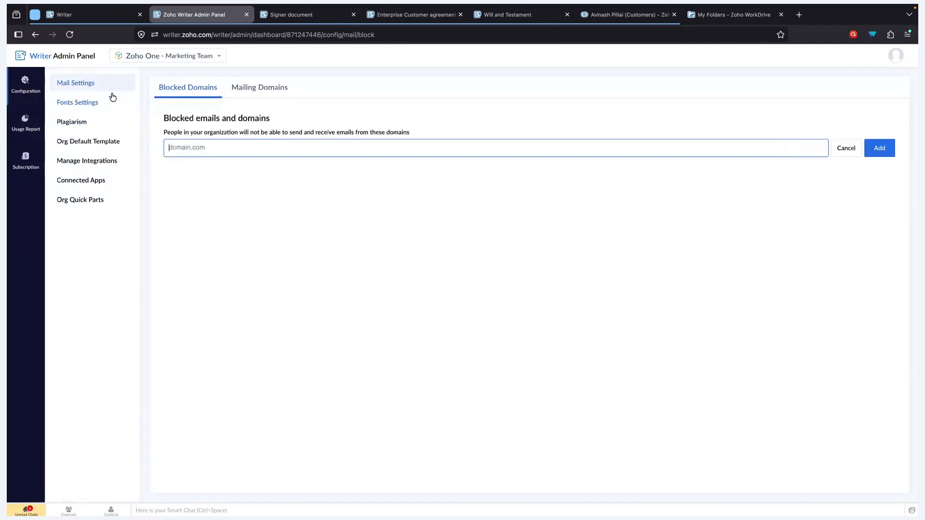
{"action": "left_click", "coordinate": [116, 139]}
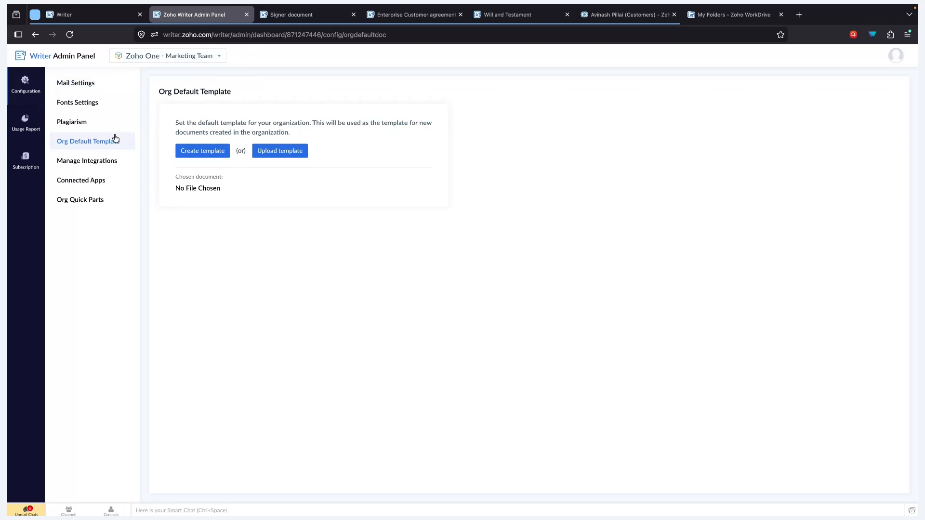
Examine the blank Org Default Template editor and the template upload options, closing both without saving a template.
{"action": "left_click", "coordinate": [211, 155]}
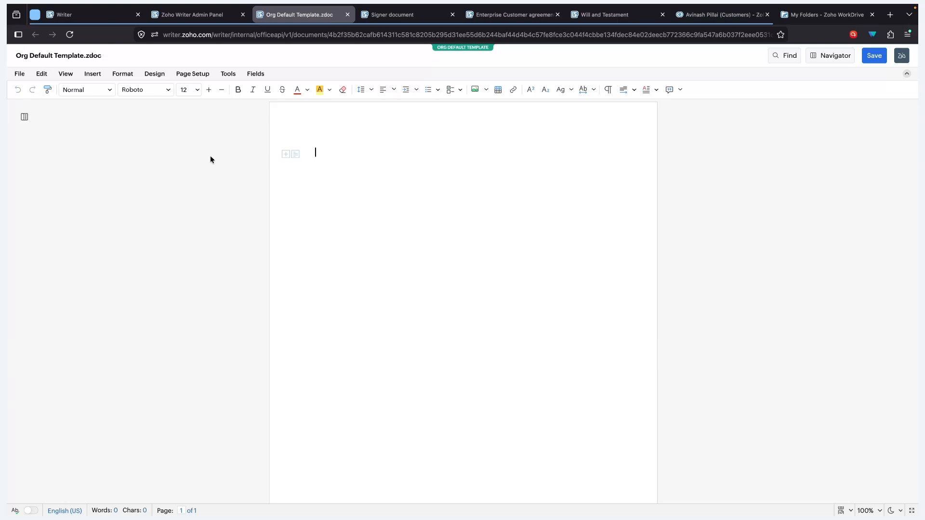
{"action": "left_click", "coordinate": [347, 16]}
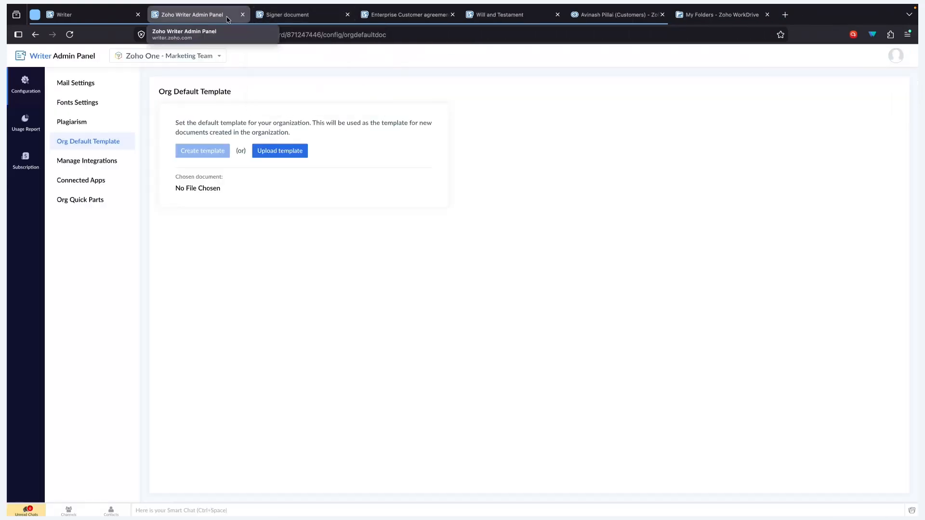
{"action": "left_click", "coordinate": [292, 151]}
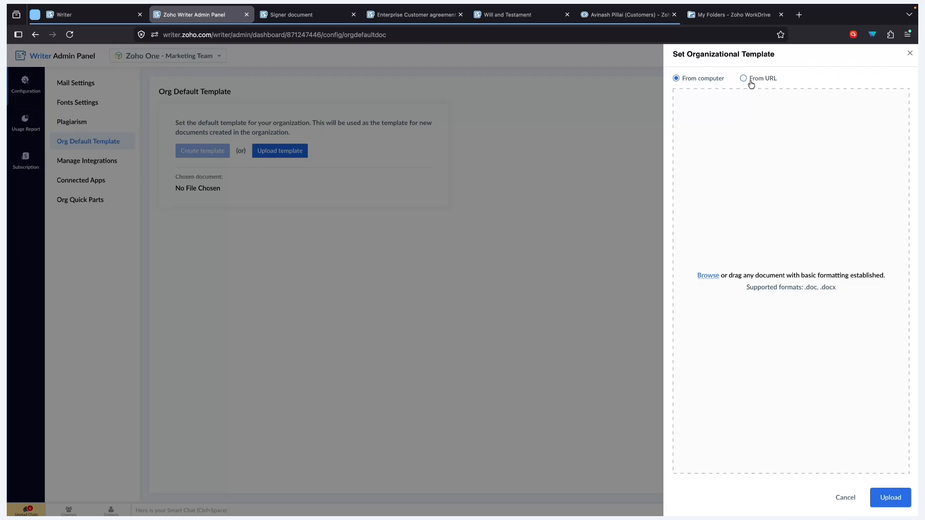
{"action": "left_click", "coordinate": [909, 52]}
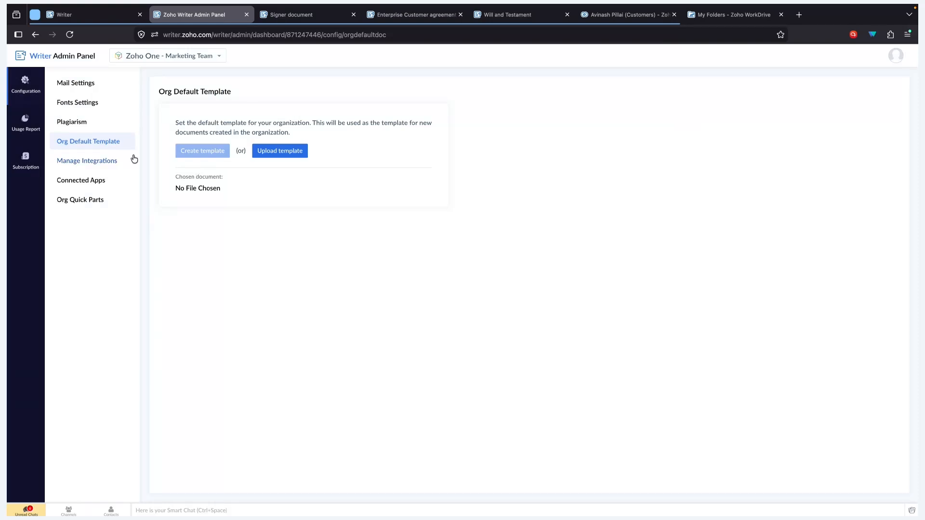
Upload crochet-pattern-font 2.zip from the computer to the organization's font library, accepting the terms and conditions.
{"action": "left_click", "coordinate": [109, 111]}
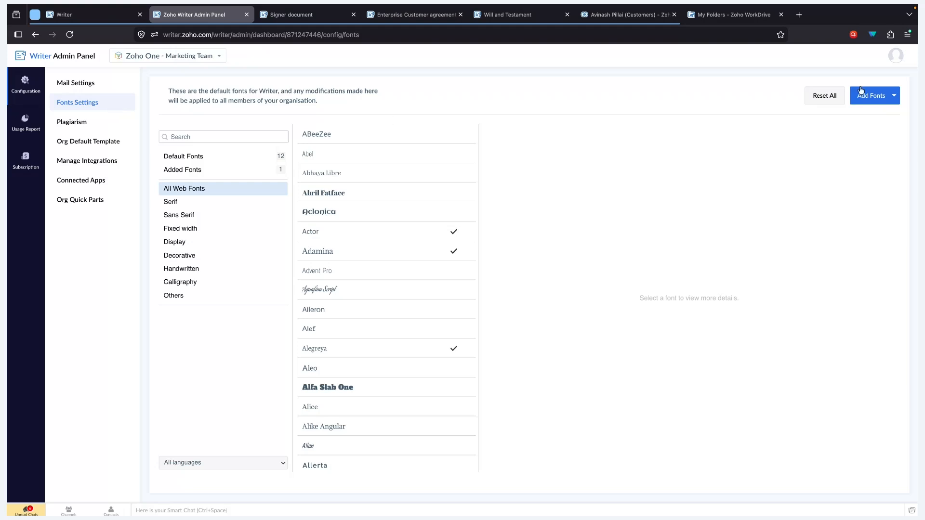
{"action": "left_click", "coordinate": [882, 97]}
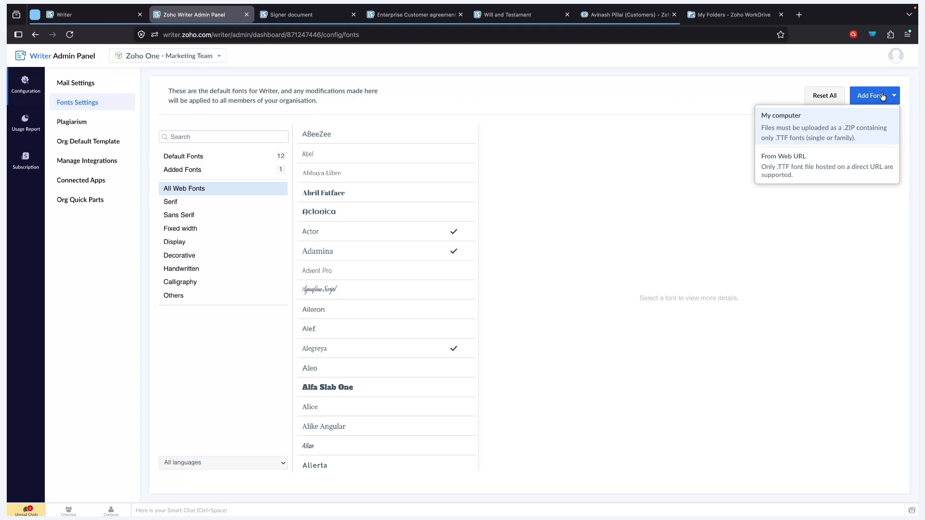
{"action": "left_click", "coordinate": [841, 128]}
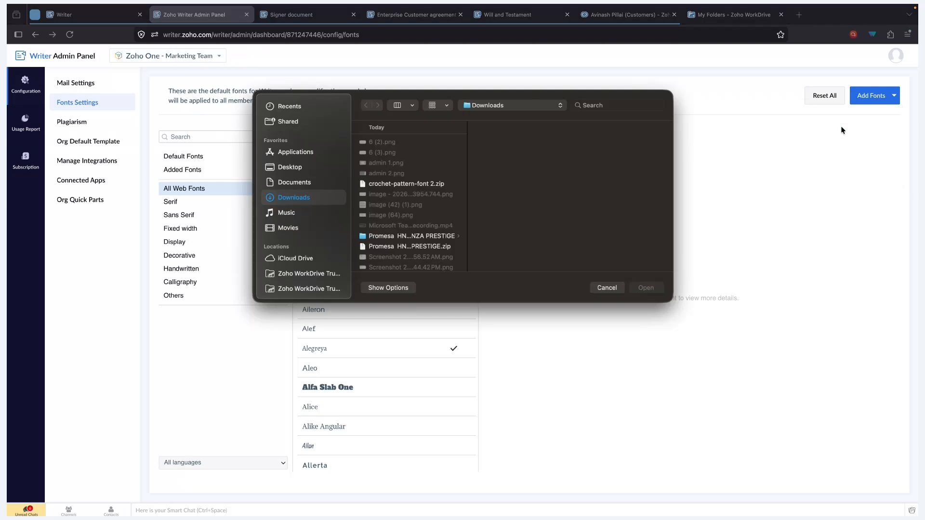
{"action": "left_click", "coordinate": [404, 184]}
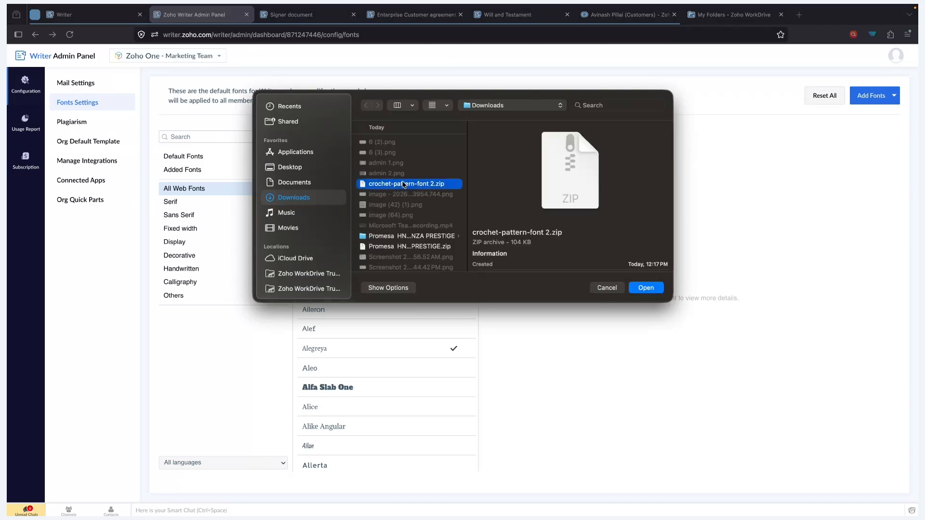
{"action": "left_click", "coordinate": [656, 287]}
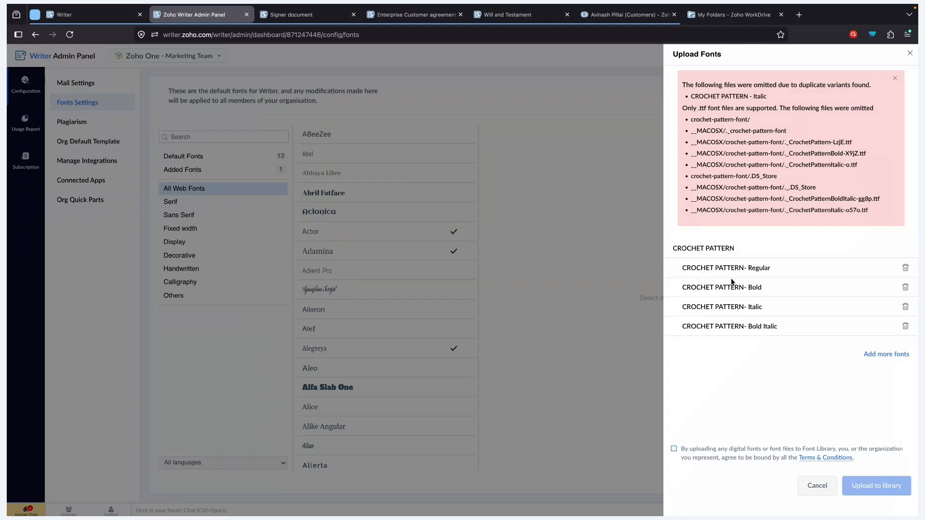
{"action": "left_click", "coordinate": [674, 451]}
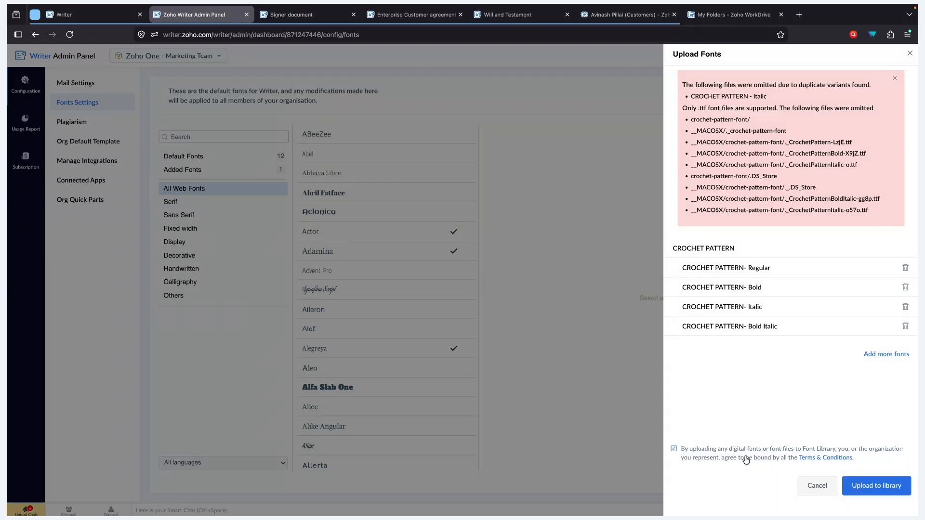
{"action": "left_click", "coordinate": [885, 486]}
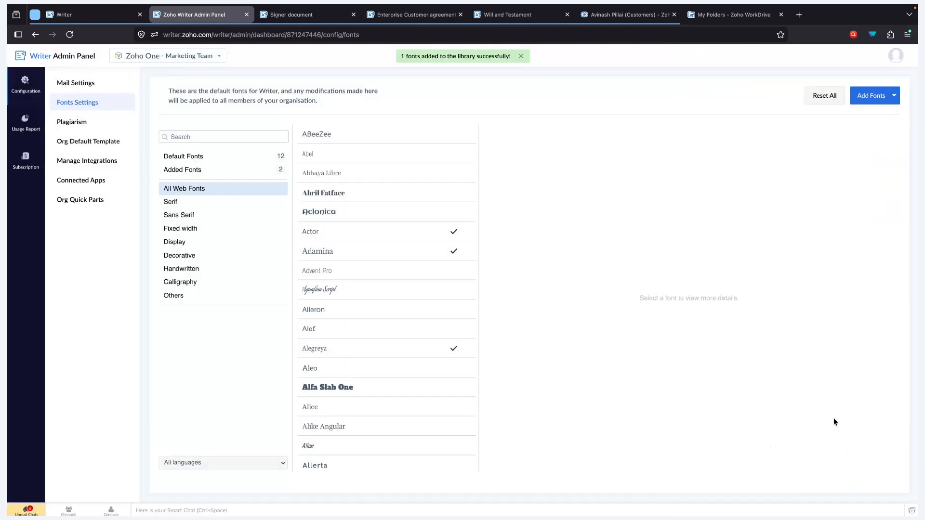
Preview the CROCHET PATTERN font among the organization's added fonts.
{"action": "left_click", "coordinate": [209, 179]}
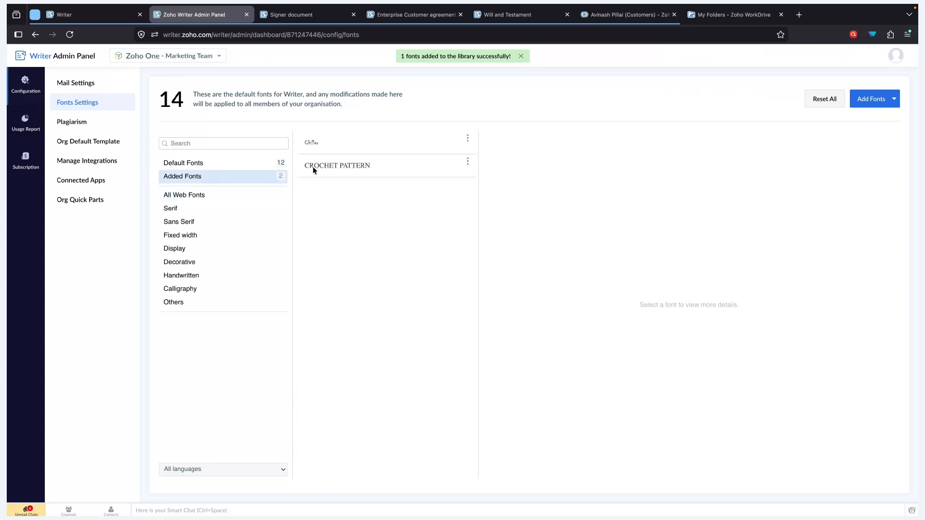
{"action": "left_click", "coordinate": [327, 166]}
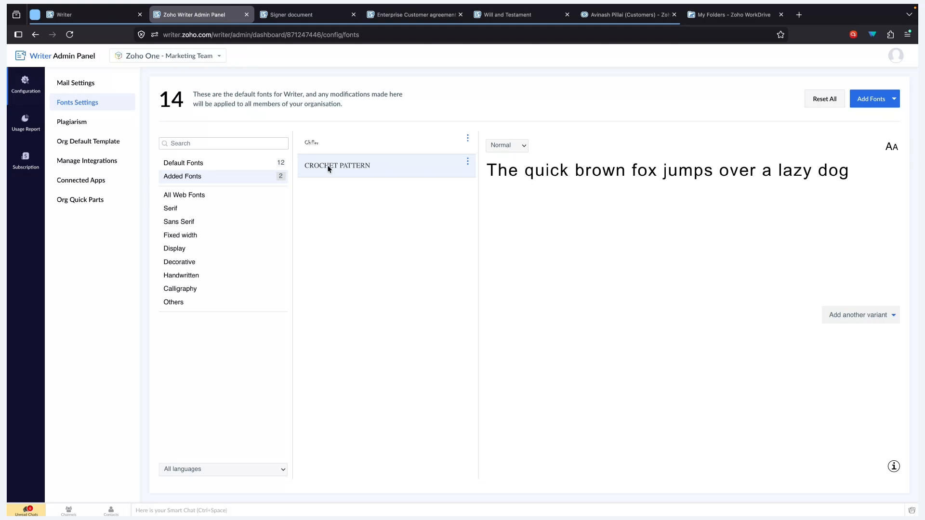
View the Org Quick Parts categories, and insert the Witness signatures quick part from Signing Templates into the Signer document.
{"action": "left_click", "coordinate": [92, 201]}
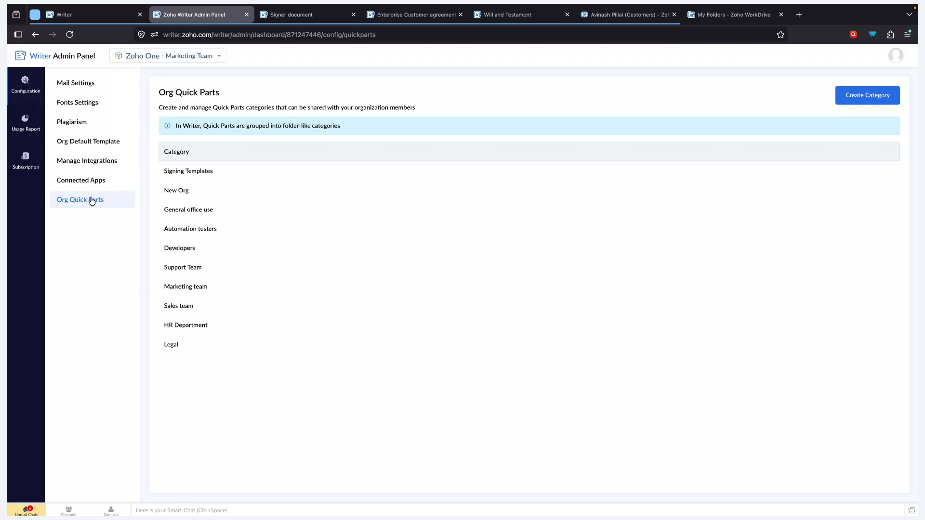
{"action": "left_click", "coordinate": [301, 18]}
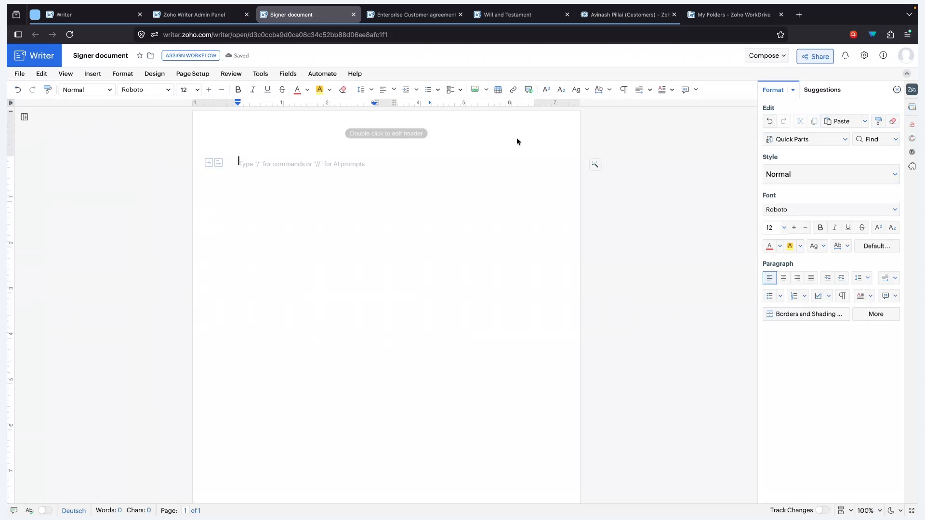
{"action": "left_click", "coordinate": [801, 139]}
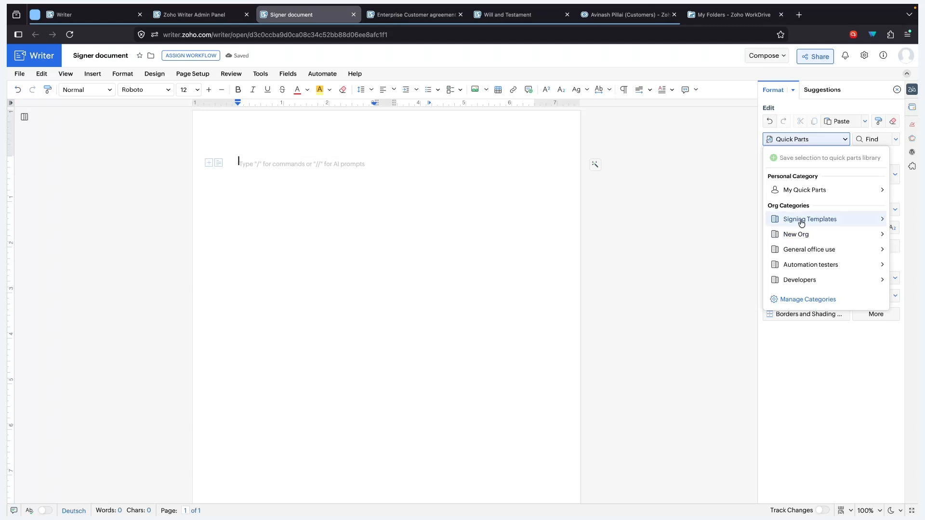
{"action": "mouse_move", "coordinate": [802, 222]}
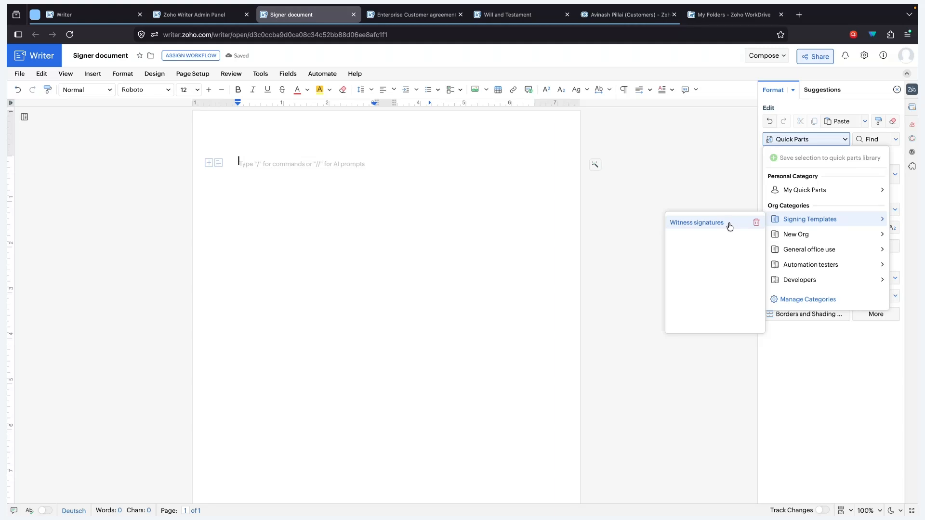
{"action": "left_click", "coordinate": [697, 223]}
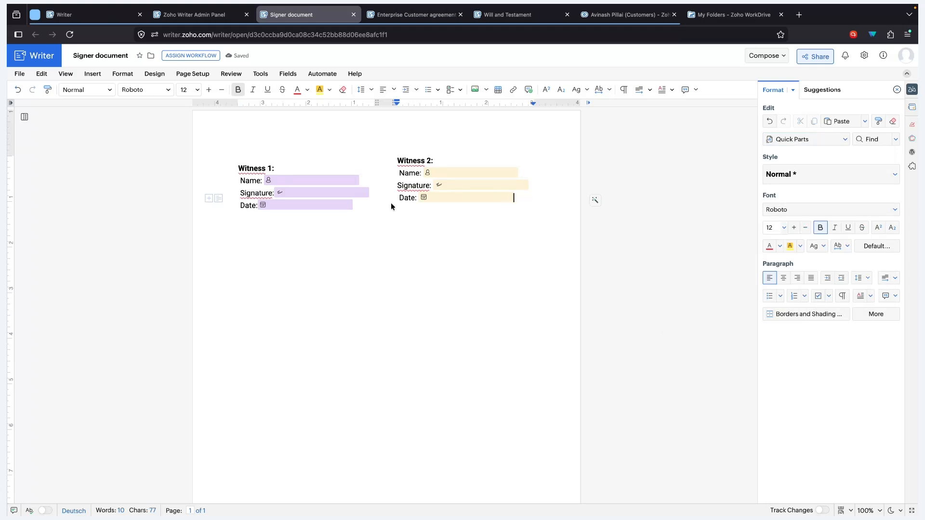
Examine the name and category options for saving the Witness 1 block as a quick part, and cancel without saving.
{"action": "left_click_drag", "start_coordinate": [238, 168], "coordinate": [361, 204]}
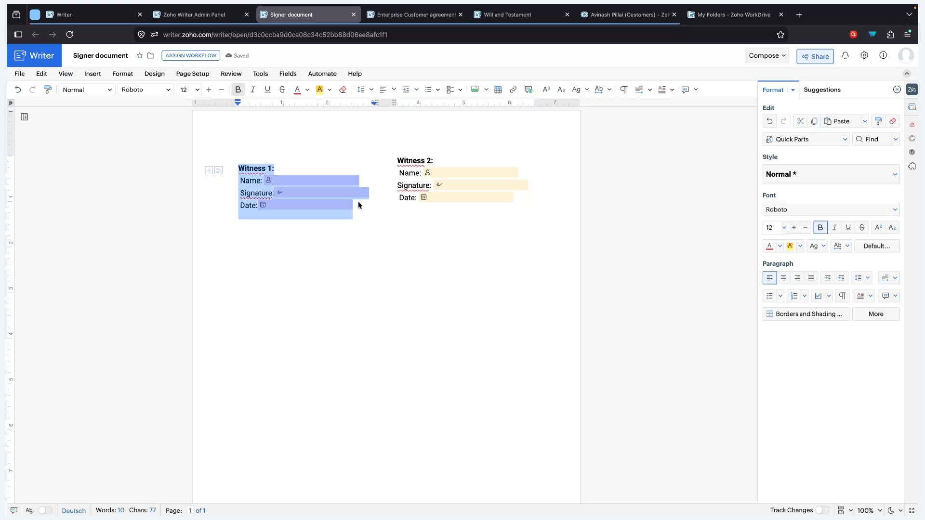
{"action": "left_click", "coordinate": [802, 140]}
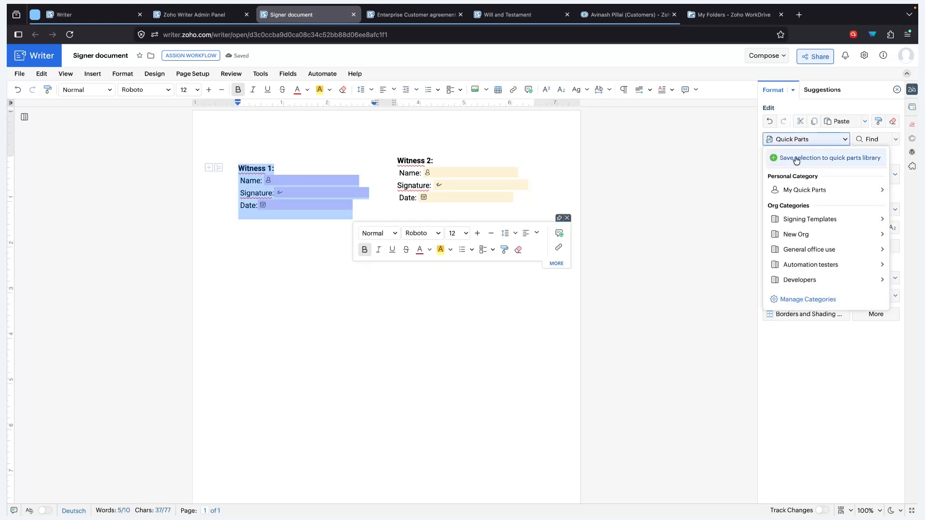
{"action": "left_click", "coordinate": [798, 159]}
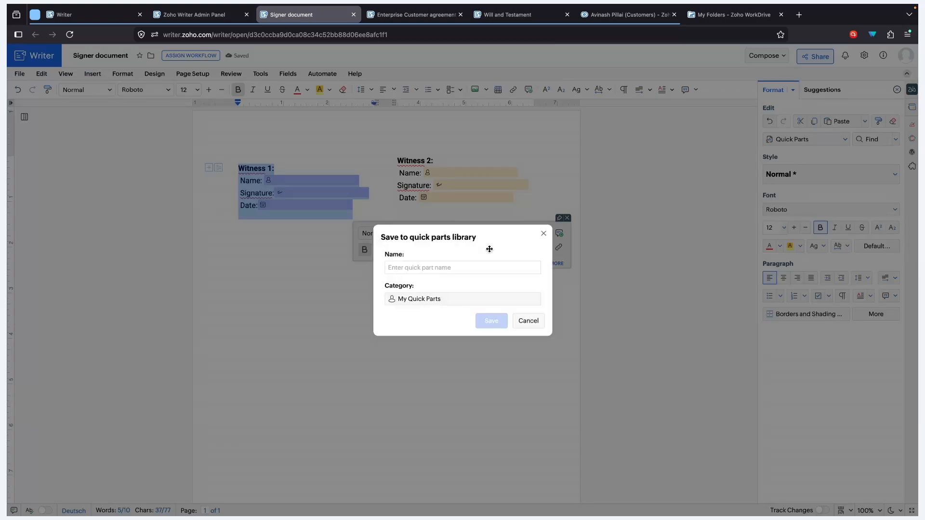
{"action": "left_click", "coordinate": [439, 304]}
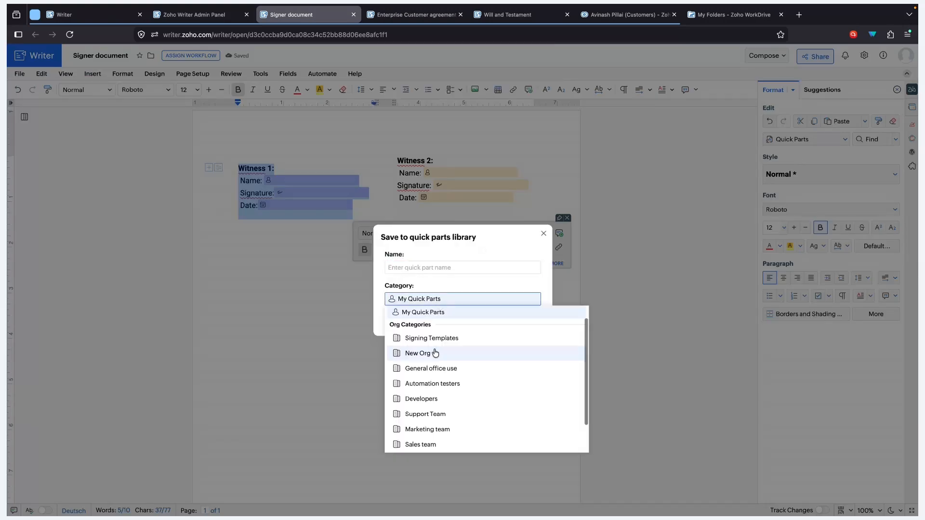
{"action": "scroll", "coordinate": [431, 359], "scroll_direction": "down", "scroll_amount": 2}
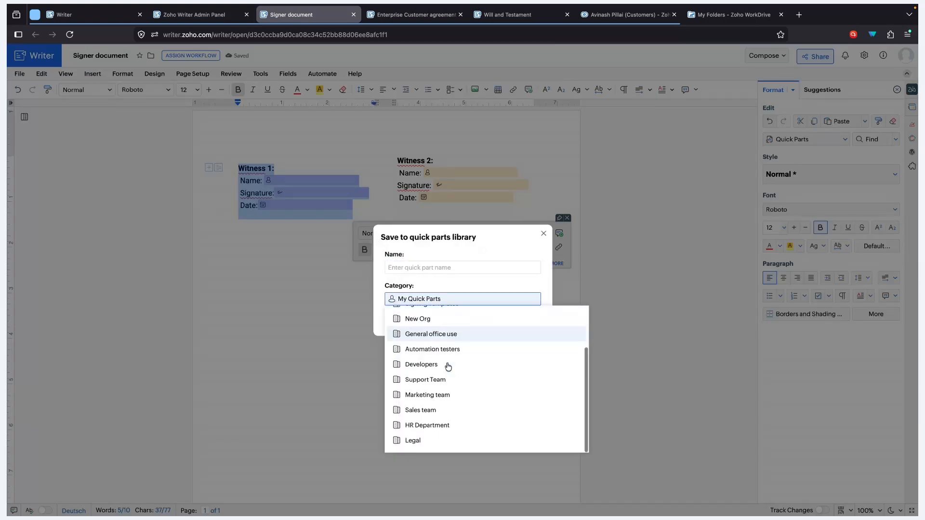
{"action": "left_click", "coordinate": [489, 269]}
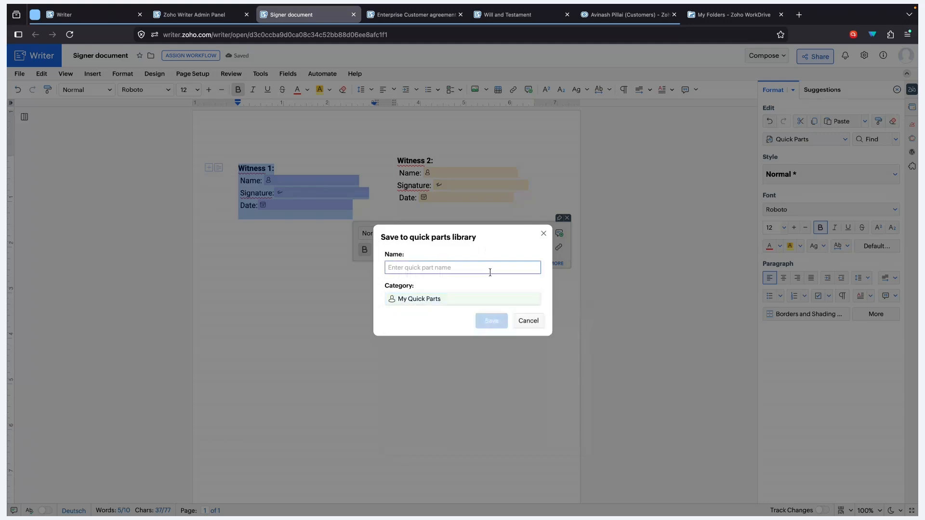
{"action": "left_click", "coordinate": [520, 329]}
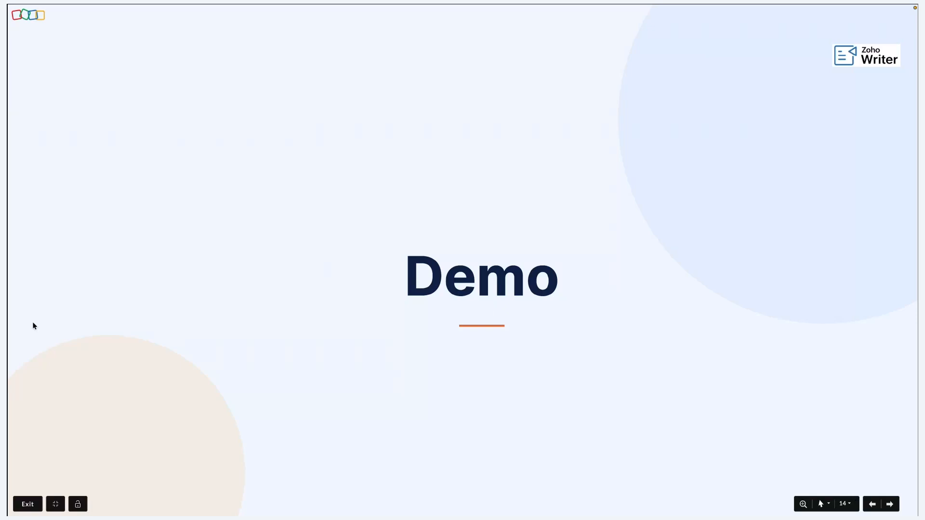
{"action": "key", "text": "Right"}
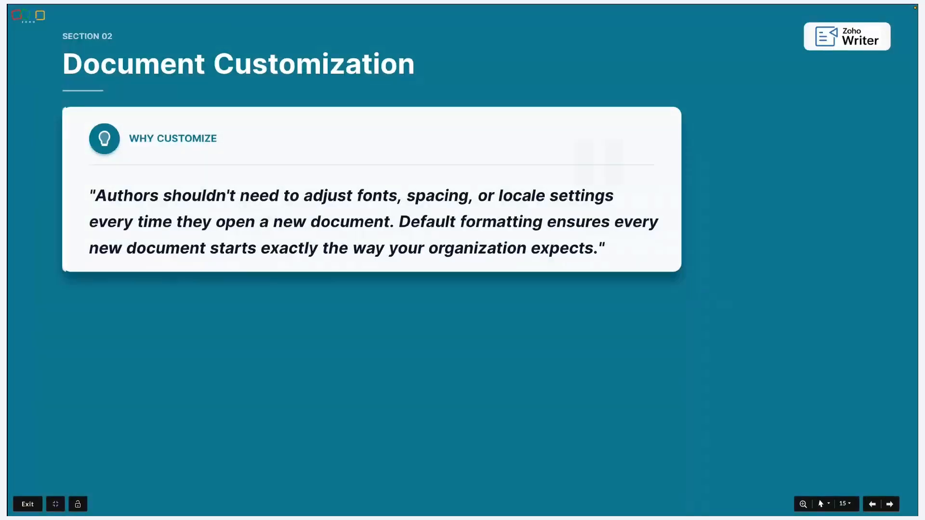